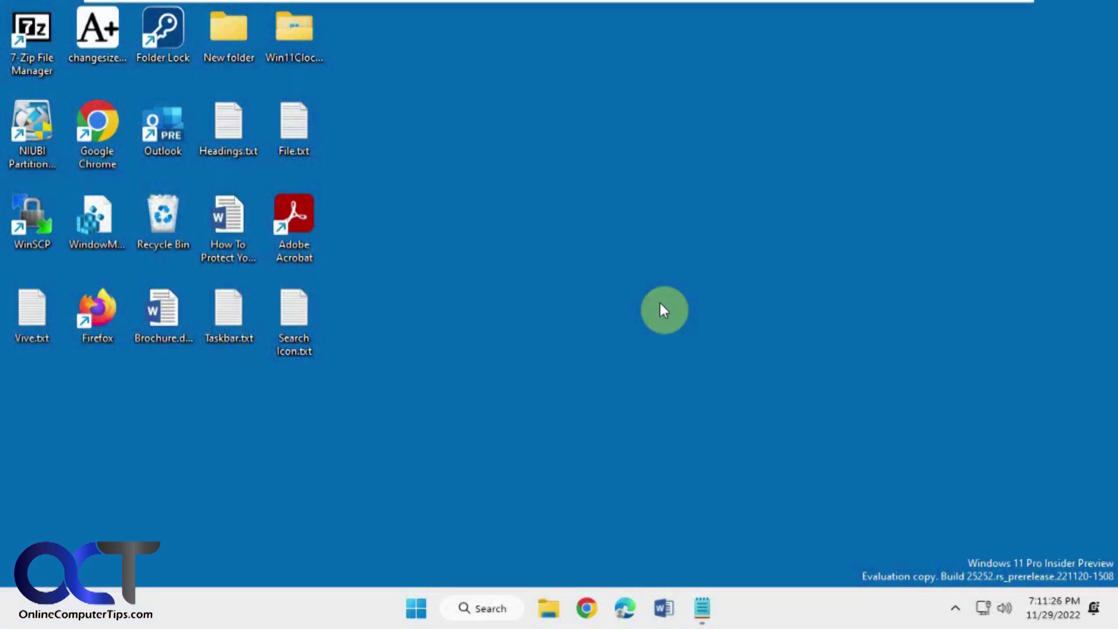
- Briefly check the taskbar search panel and close it again
{"action": "left_click", "coordinate": [486, 612]}
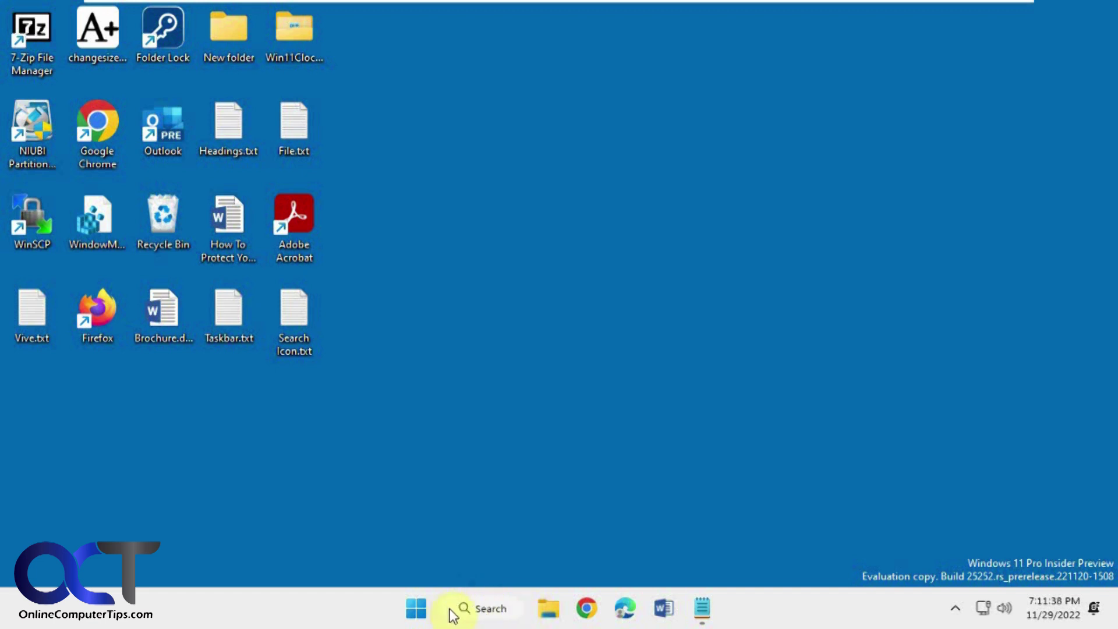
{"action": "left_click", "coordinate": [491, 612]}
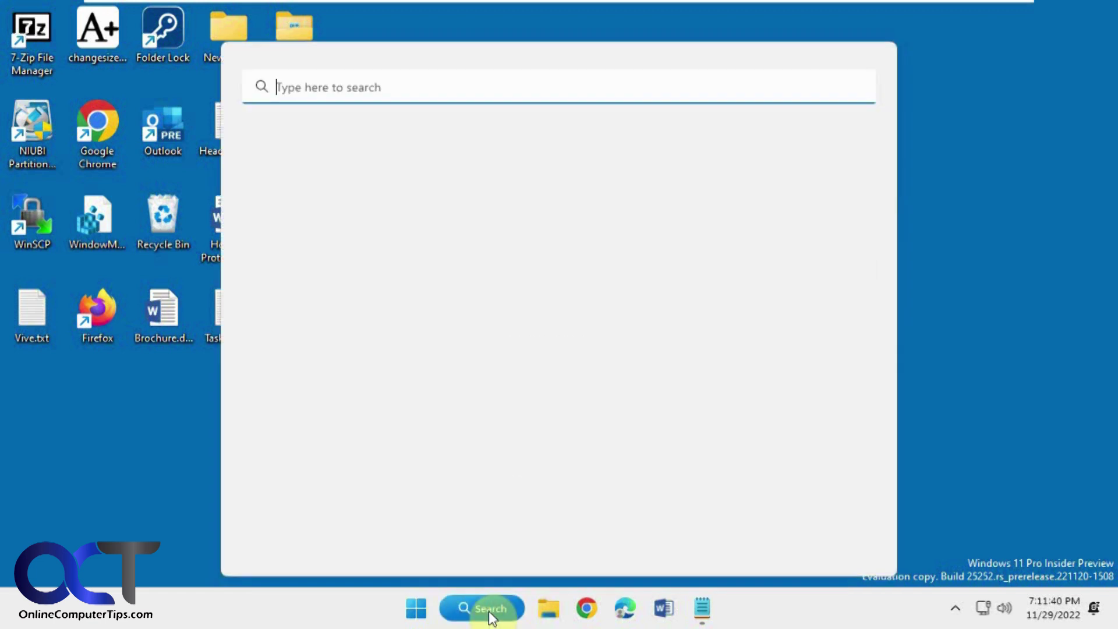
{"action": "left_click", "coordinate": [491, 611]}
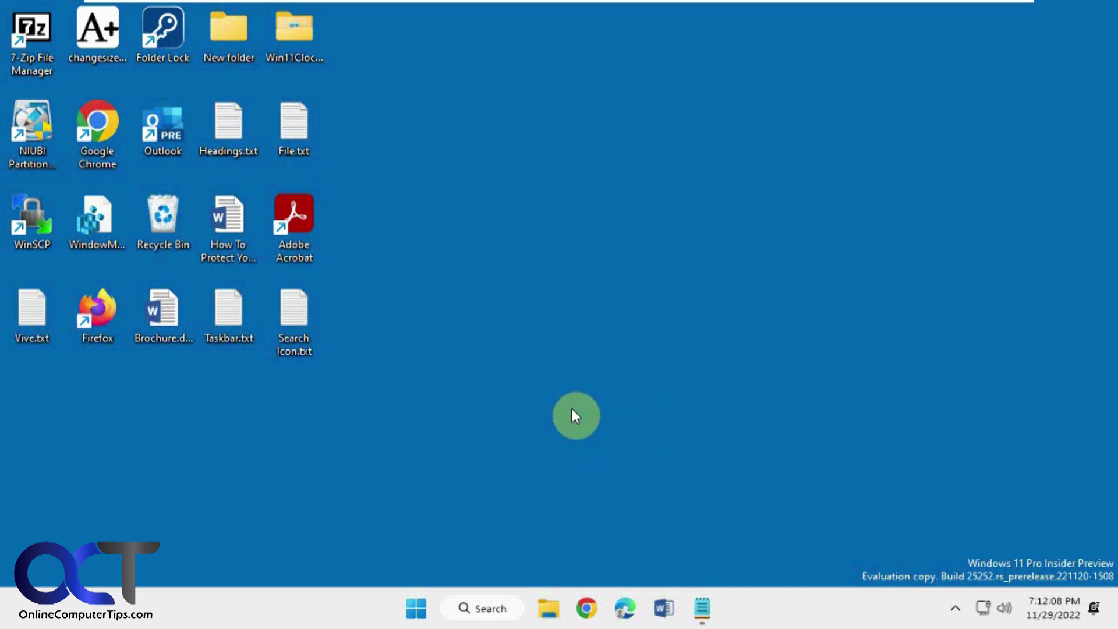
- Show the Vive folder on Local Disk (C:) with ViVeTool's files, minimize it and bring up Start
{"action": "left_click", "coordinate": [551, 610]}
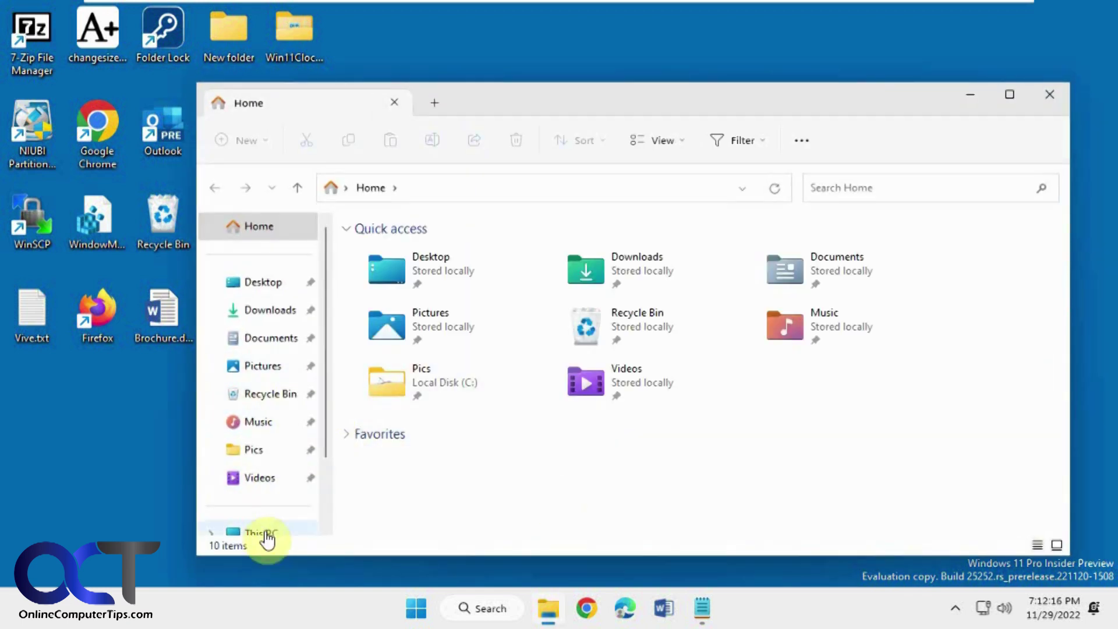
{"action": "scroll", "coordinate": [278, 533], "scroll_direction": "down", "scroll_amount": 1}
{"action": "double_click", "coordinate": [453, 267]}
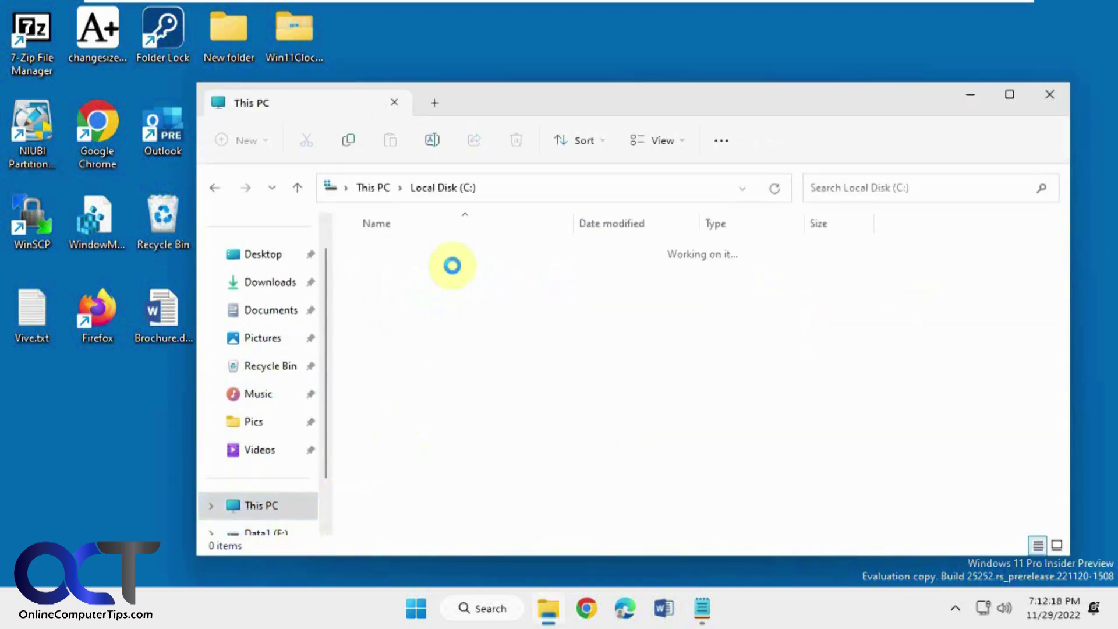
{"action": "double_click", "coordinate": [386, 521]}
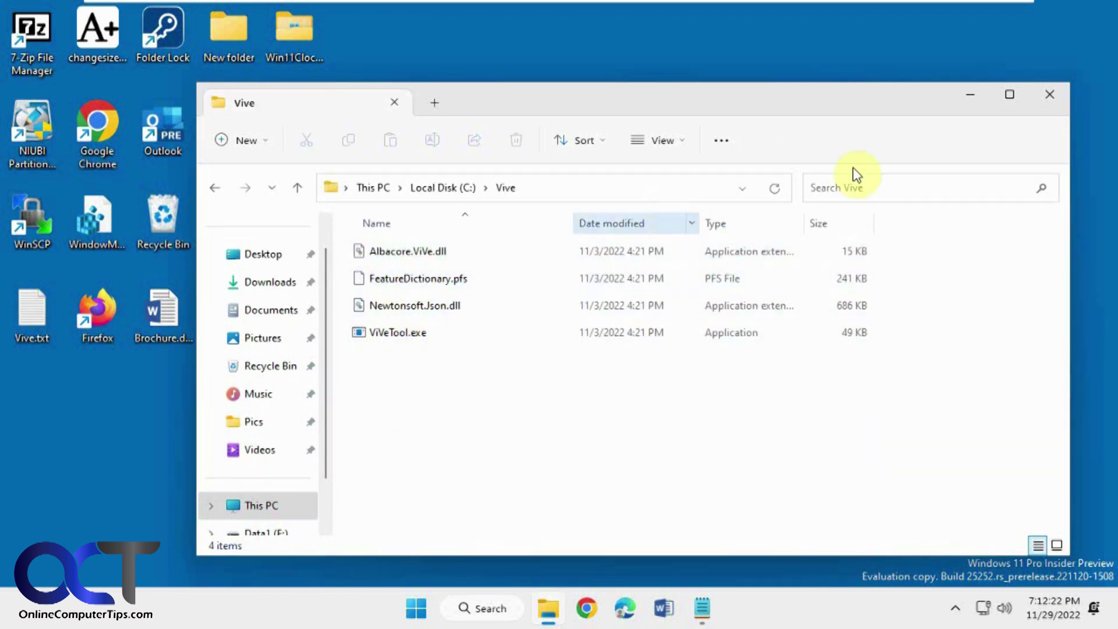
{"action": "left_click", "coordinate": [979, 95]}
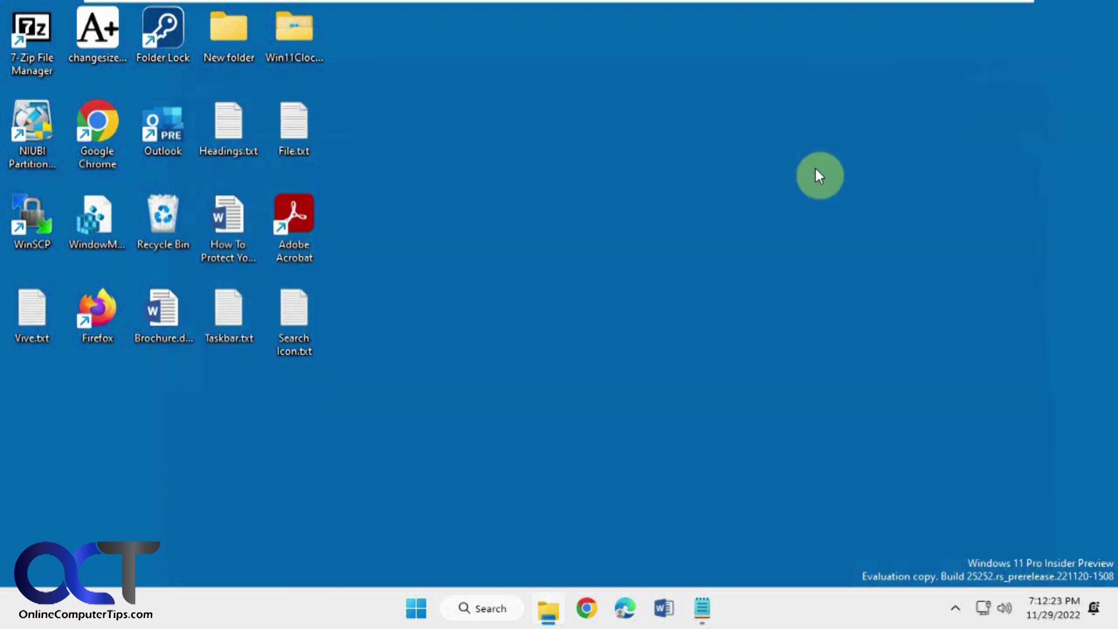
{"action": "left_click", "coordinate": [416, 609]}
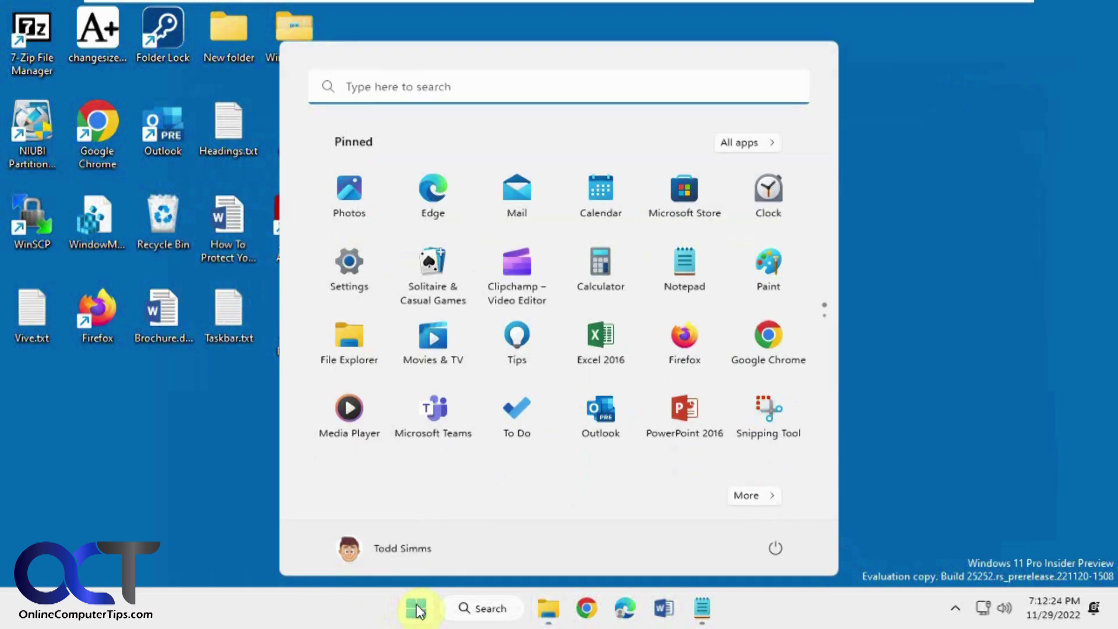
- Launch Command Prompt as administrator from search and move its window up
{"action": "left_click", "coordinate": [468, 611]}
{"action": "right_click", "coordinate": [375, 168]}
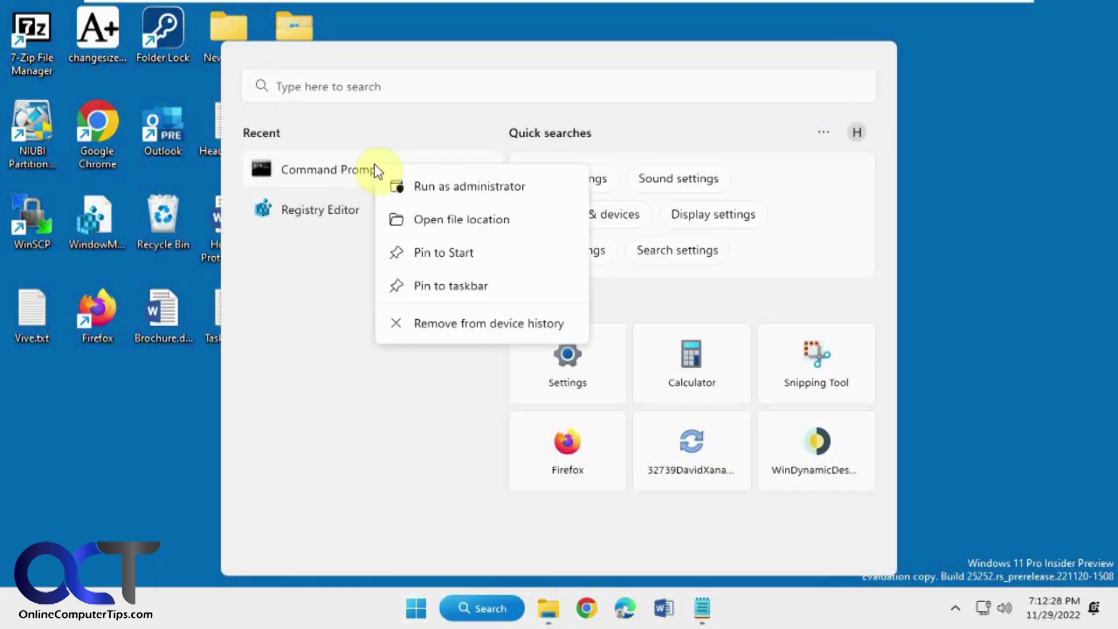
{"action": "left_click", "coordinate": [437, 187]}
{"action": "left_click", "coordinate": [492, 439]}
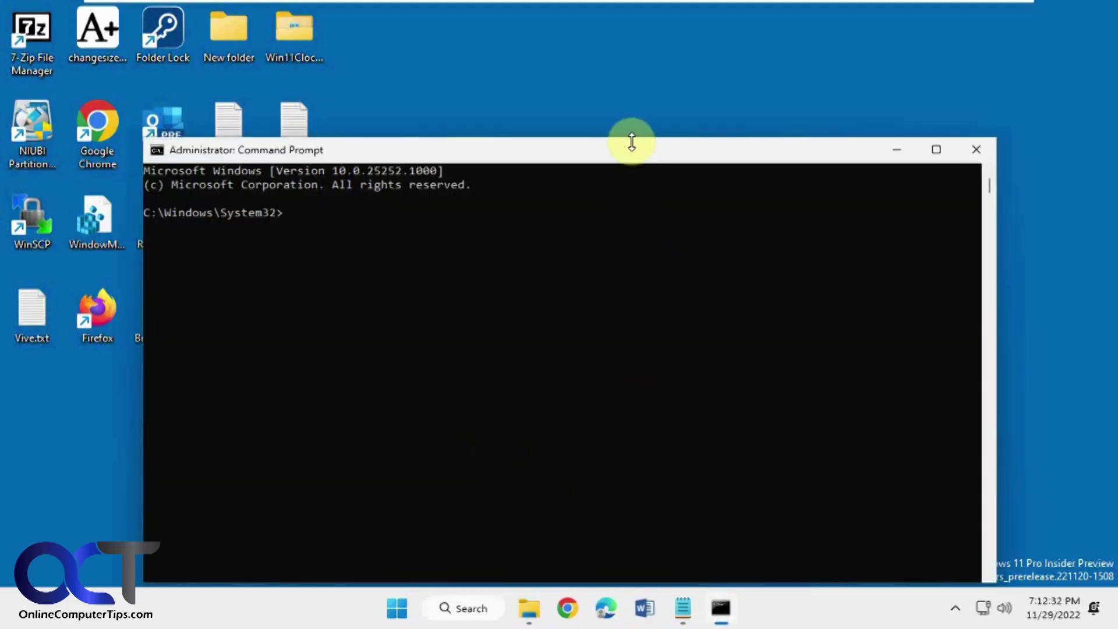
{"action": "left_click_drag", "start_coordinate": [637, 151], "coordinate": [656, 98]}
- From C:\Vive, run the vivetool enable command for feature ID 40887771 copied from the notes
{"action": "left_click", "coordinate": [685, 612]}
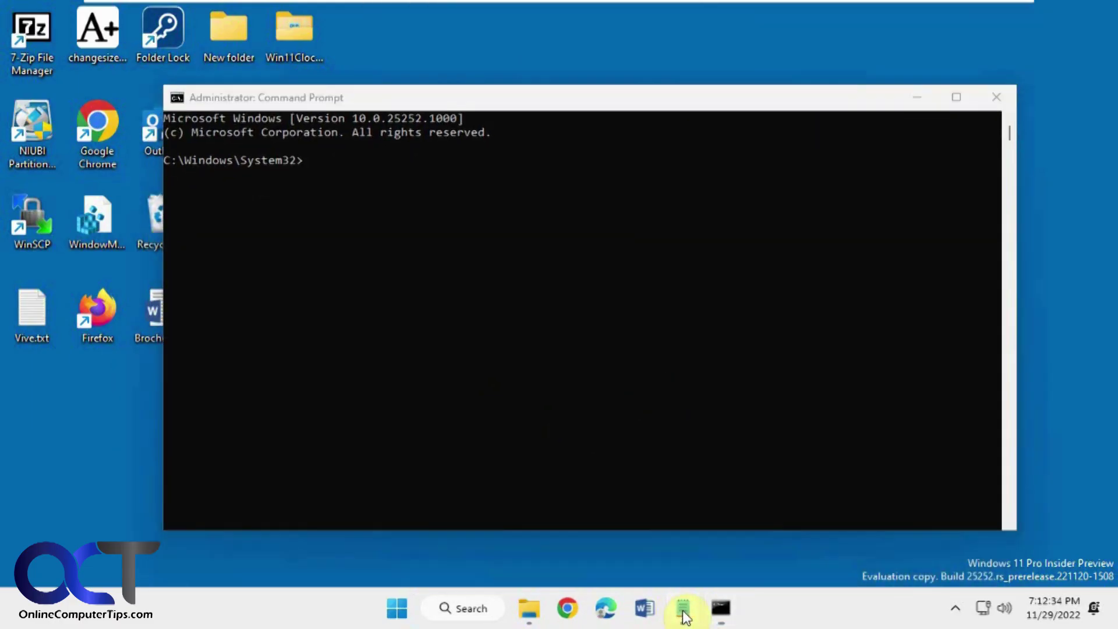
{"action": "left_click_drag", "start_coordinate": [368, 160], "coordinate": [114, 161]}
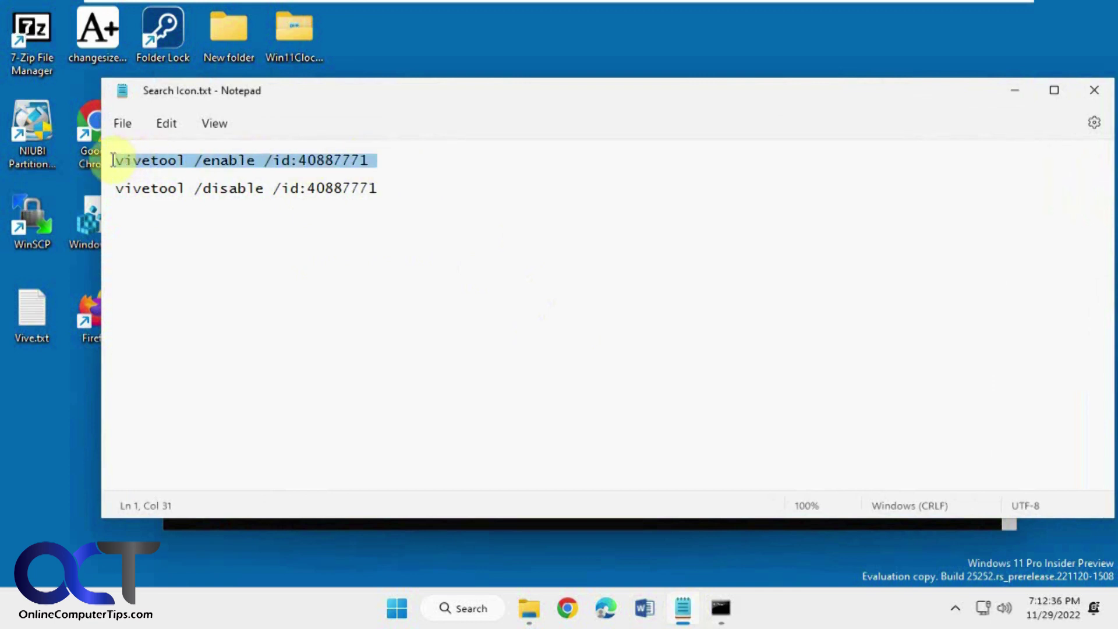
{"action": "left_click", "coordinate": [1019, 92]}
{"action": "left_click", "coordinate": [472, 277]}
{"action": "type", "text": "cd"}
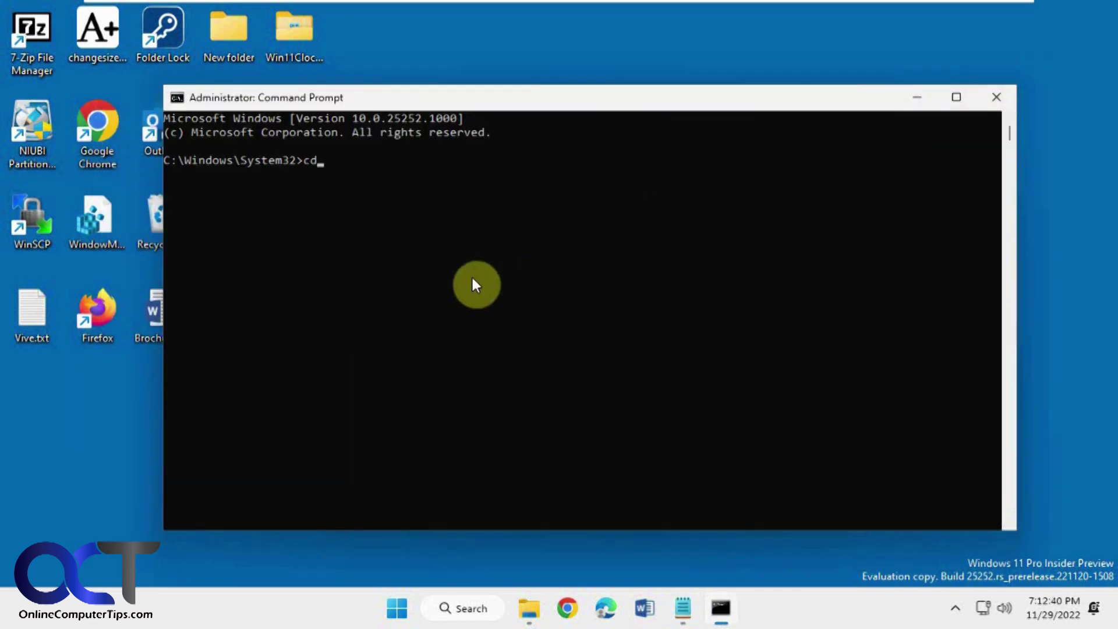
{"action": "type", "text": " c:"}
{"action": "type", "text": "\\vive"}
{"action": "key", "text": "Return"}
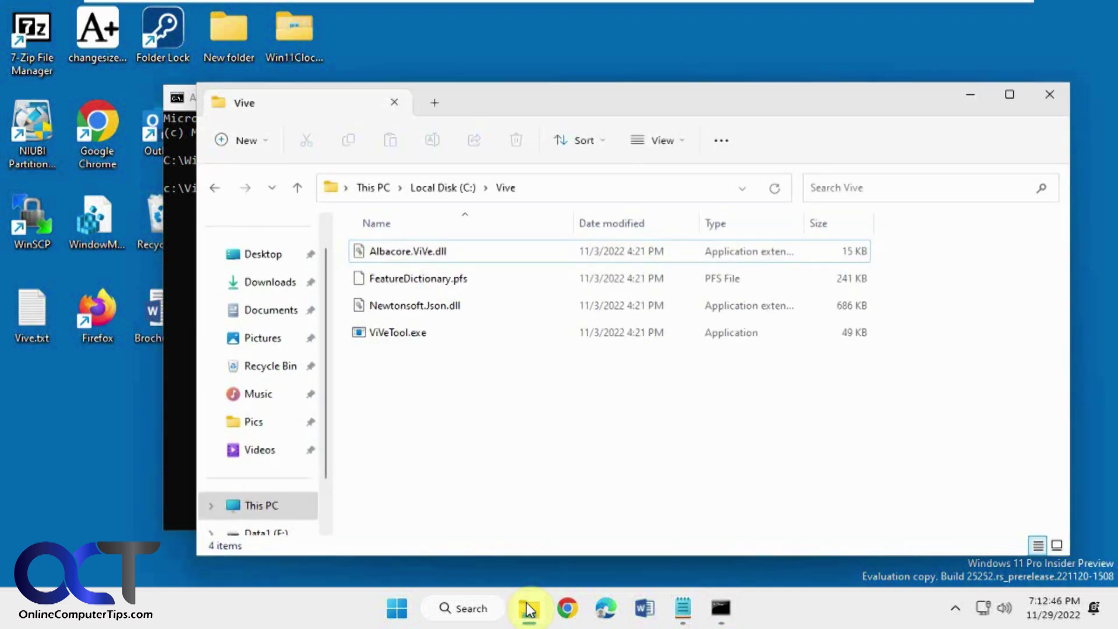
{"action": "type", "text": "vivetool /enable /id:40887771"}
{"action": "key", "text": "Return"}
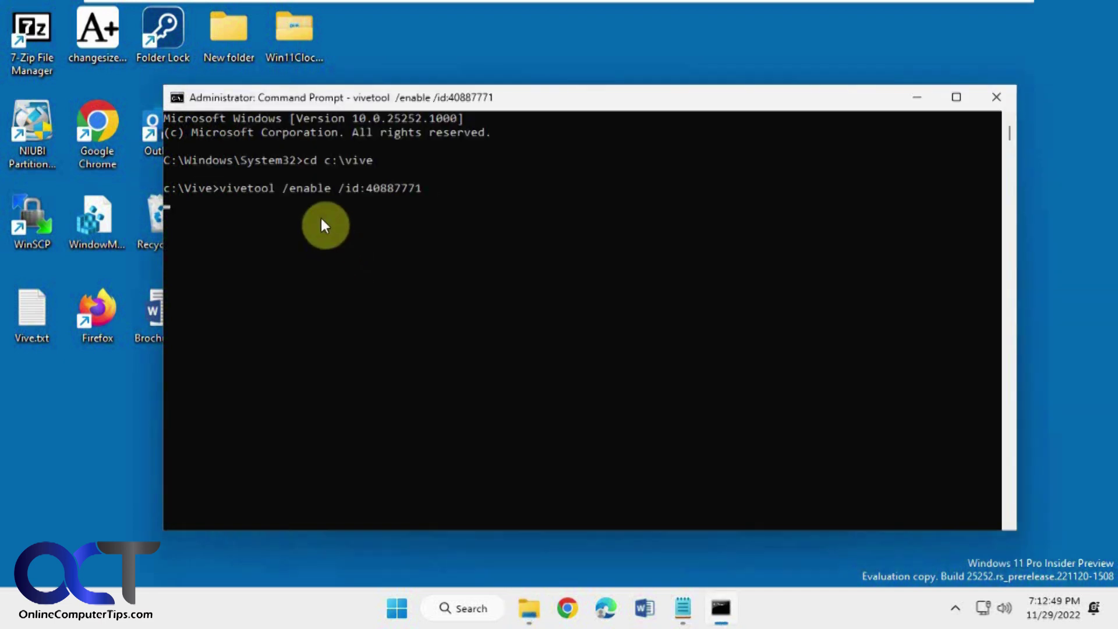
- Close Command Prompt, the Notepad notes and File Explorer, then bring up Start
{"action": "left_click", "coordinate": [993, 97]}
{"action": "left_click", "coordinate": [699, 607]}
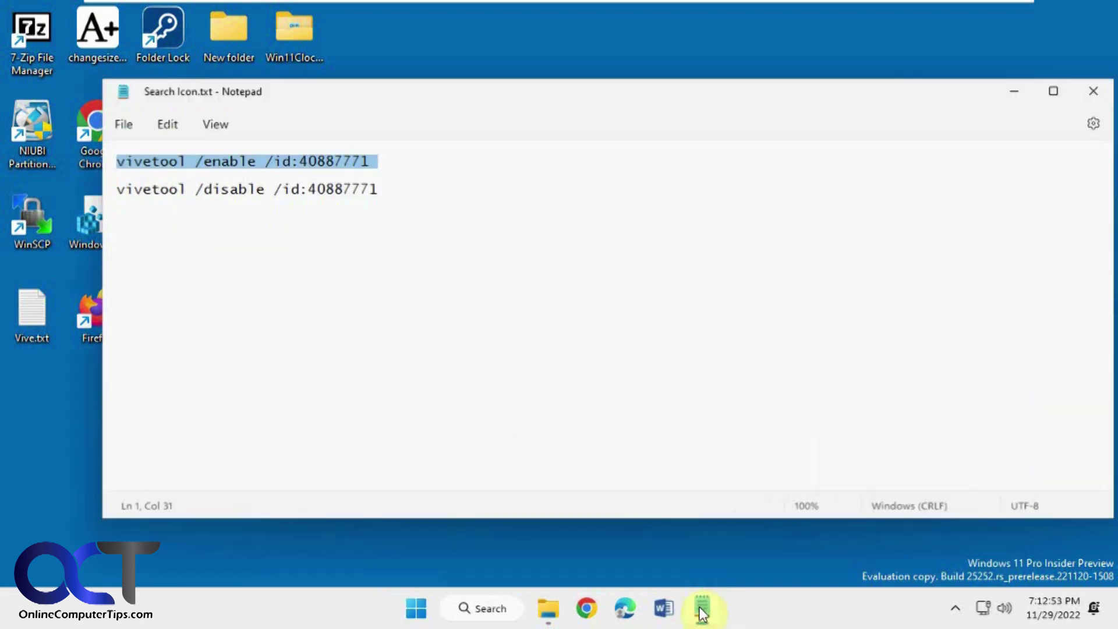
{"action": "left_click", "coordinate": [1093, 91]}
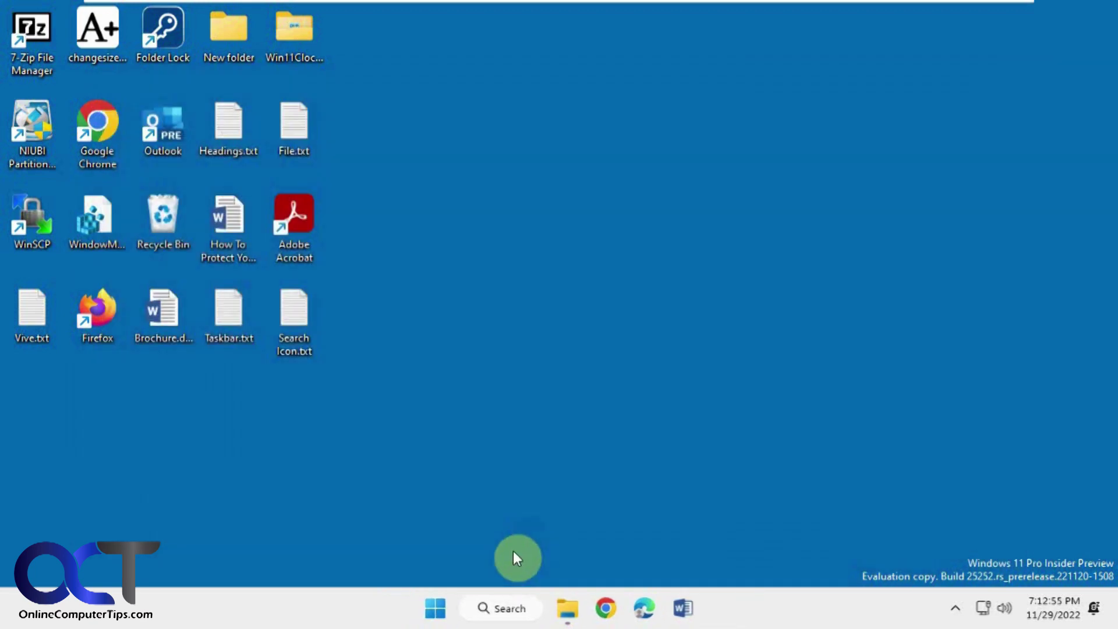
{"action": "right_click", "coordinate": [567, 605]}
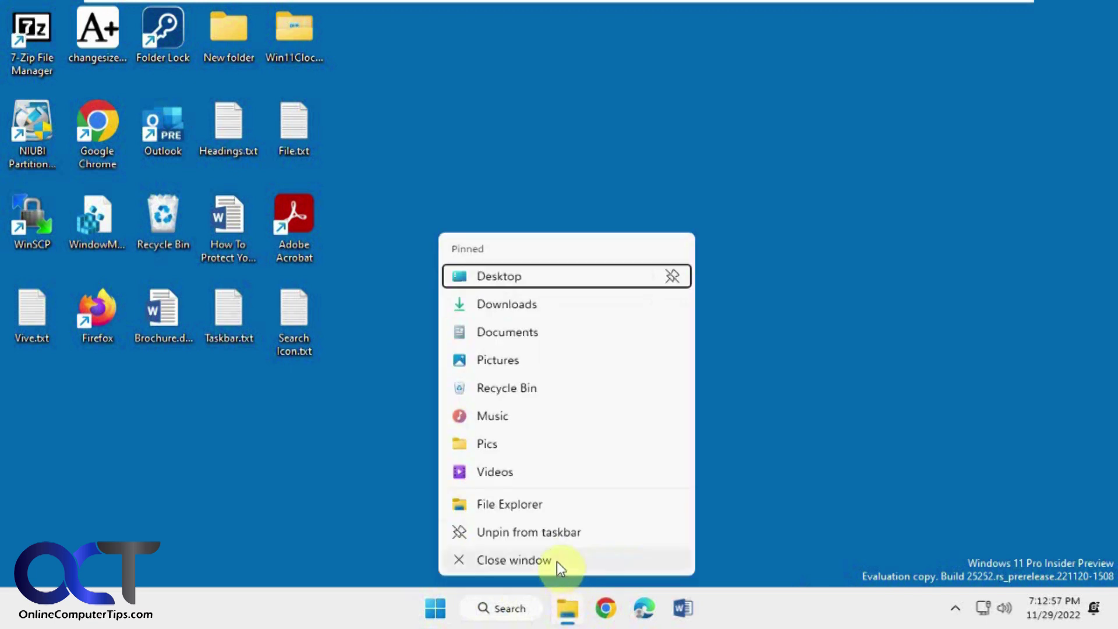
{"action": "left_click", "coordinate": [557, 561]}
{"action": "key", "text": "super"}
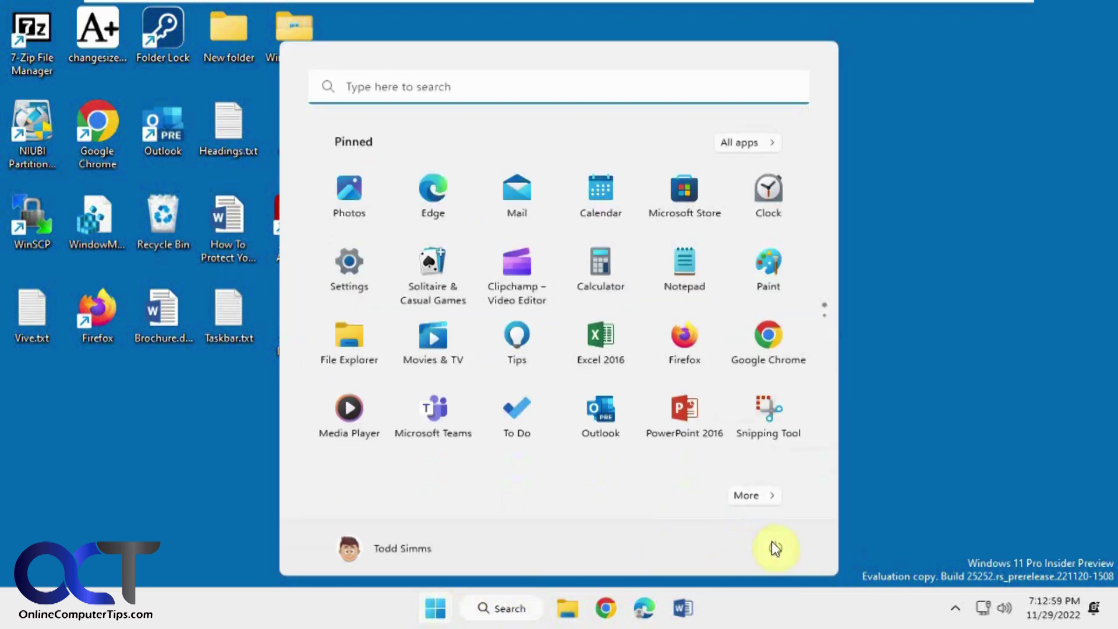
- Restart the computer, then reach Taskbar settings from the taskbar's right-click menu
{"action": "left_click", "coordinate": [774, 547]}
{"action": "left_click", "coordinate": [771, 516]}
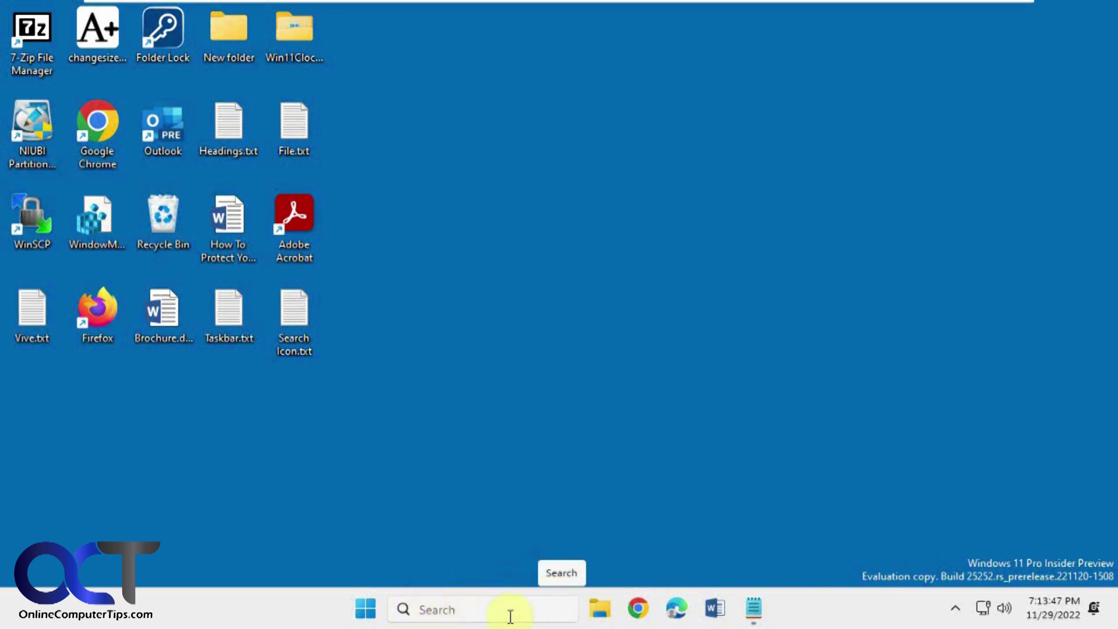
{"action": "right_click", "coordinate": [818, 618]}
{"action": "left_click", "coordinate": [867, 572]}
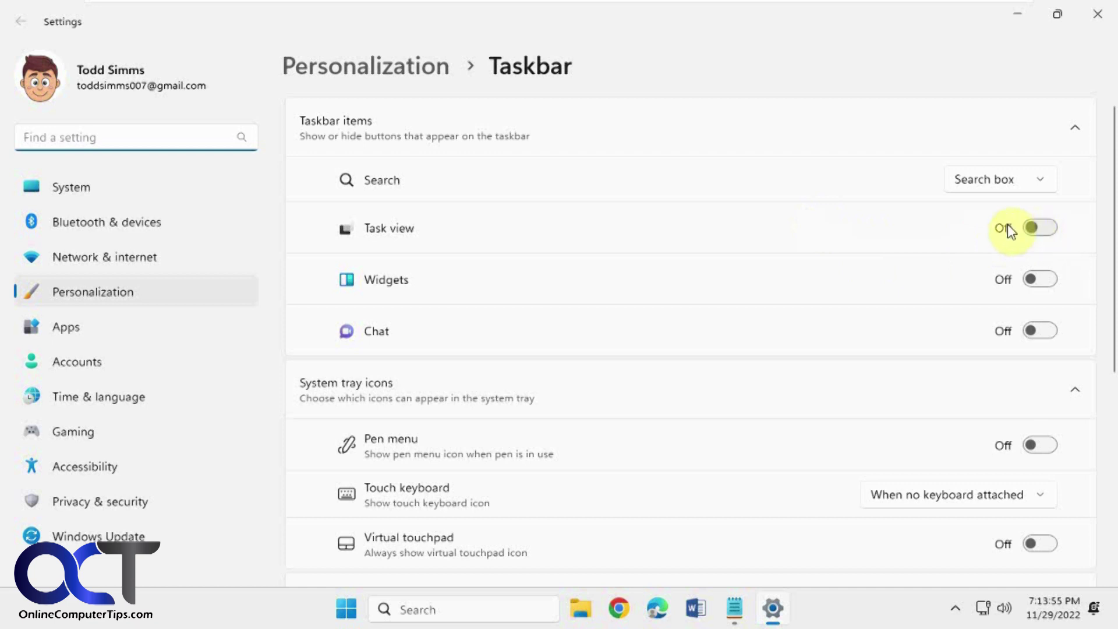
- Cycle the taskbar Search option through Hide, Search icon only and Search box
{"action": "left_click", "coordinate": [1033, 180]}
{"action": "left_click", "coordinate": [1000, 123]}
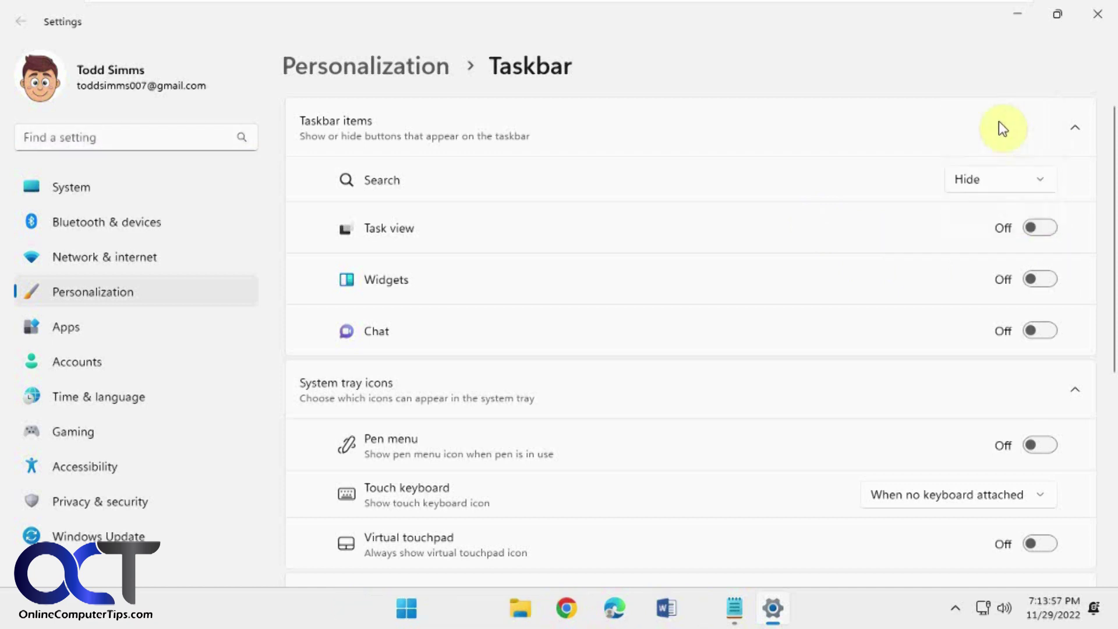
{"action": "left_click", "coordinate": [1043, 177]}
{"action": "left_click", "coordinate": [1009, 214]}
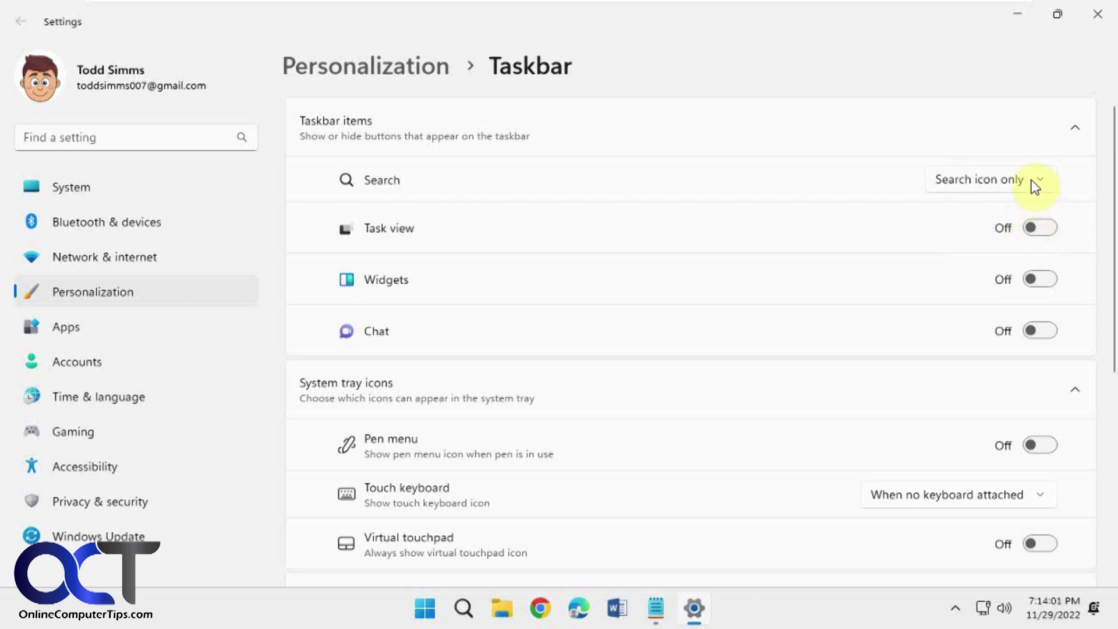
{"action": "left_click", "coordinate": [1036, 180]}
{"action": "left_click", "coordinate": [1012, 215]}
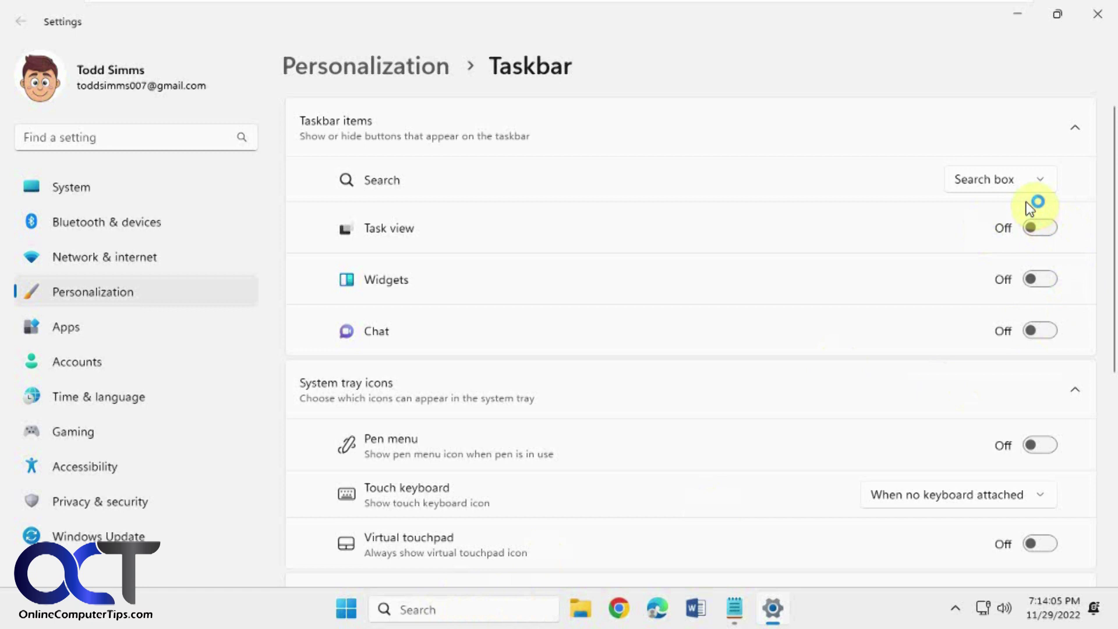
- Try the Search button style, test it from the taskbar, and reopen the choices
{"action": "left_click", "coordinate": [1020, 181]}
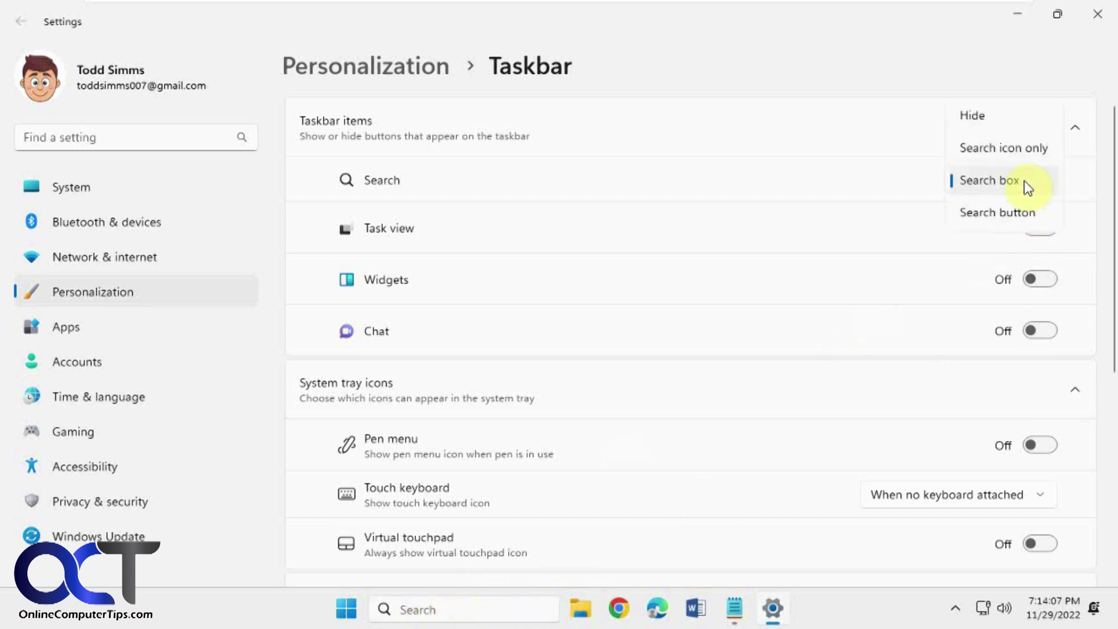
{"action": "left_click", "coordinate": [1017, 210]}
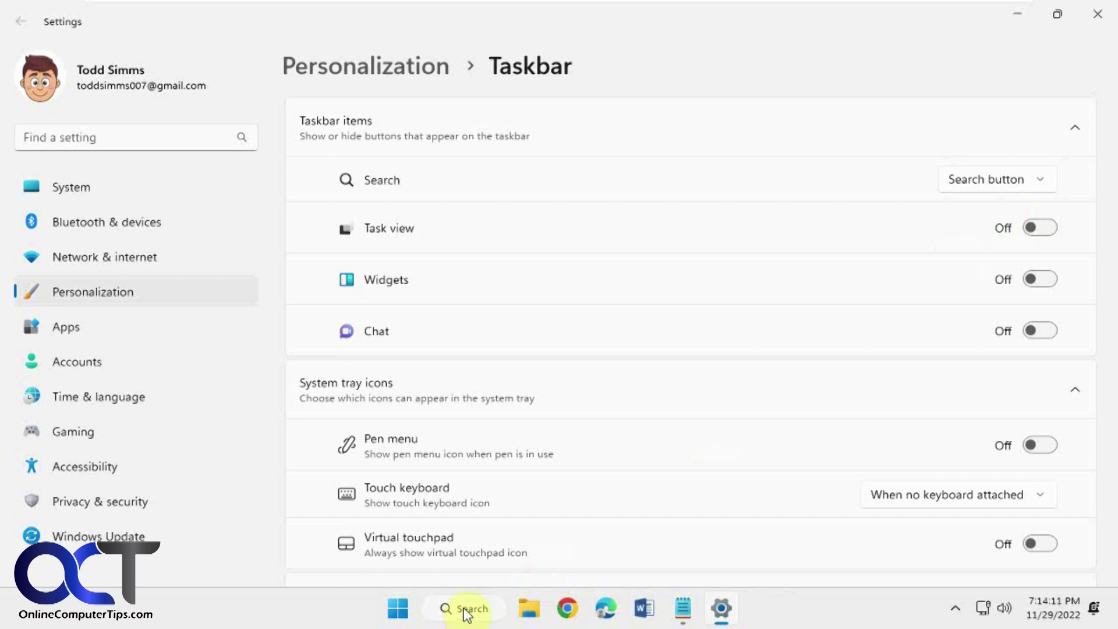
{"action": "left_click", "coordinate": [464, 611]}
{"action": "left_click", "coordinate": [462, 611]}
{"action": "left_click", "coordinate": [1001, 189]}
- Settle on the full Search box, search 'command' from it, then dismiss the results
{"action": "left_click", "coordinate": [1013, 150]}
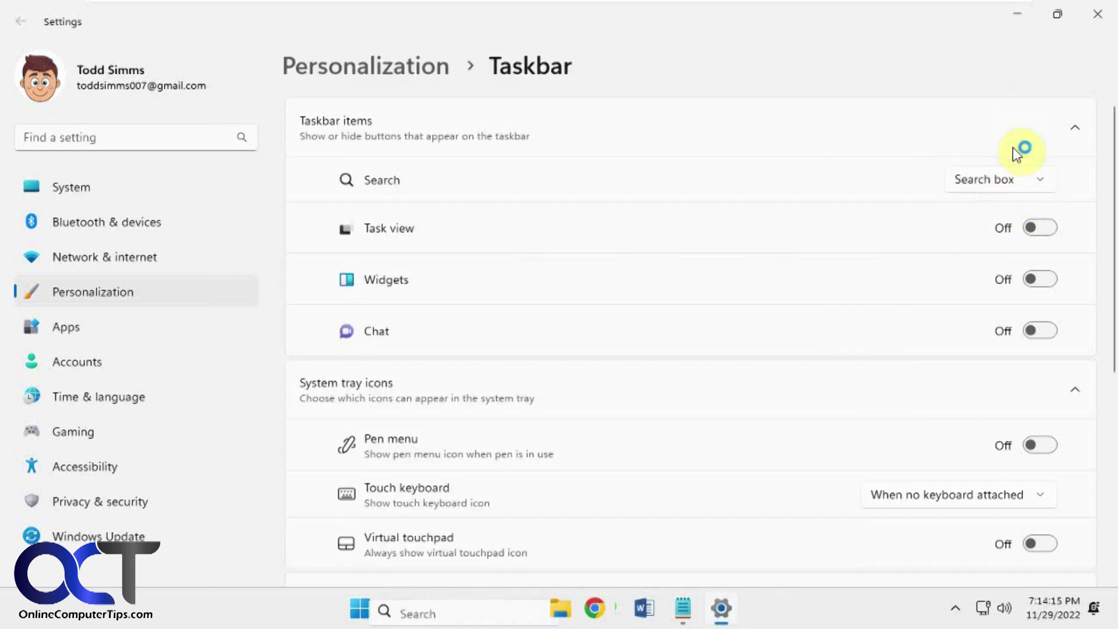
{"action": "left_click", "coordinate": [462, 609]}
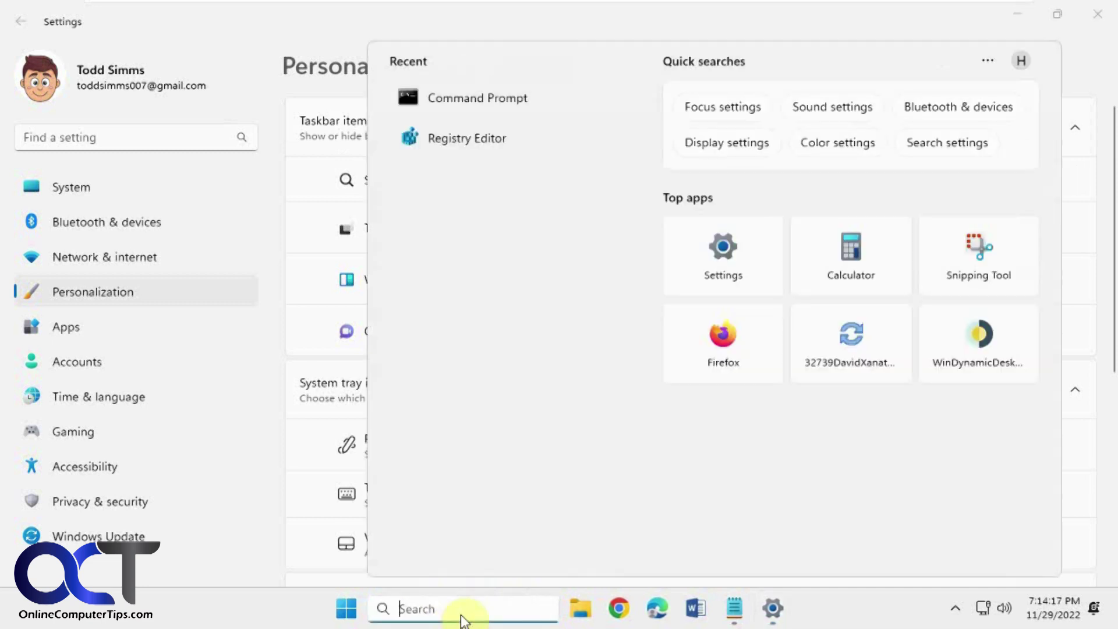
{"action": "type", "text": "command"}
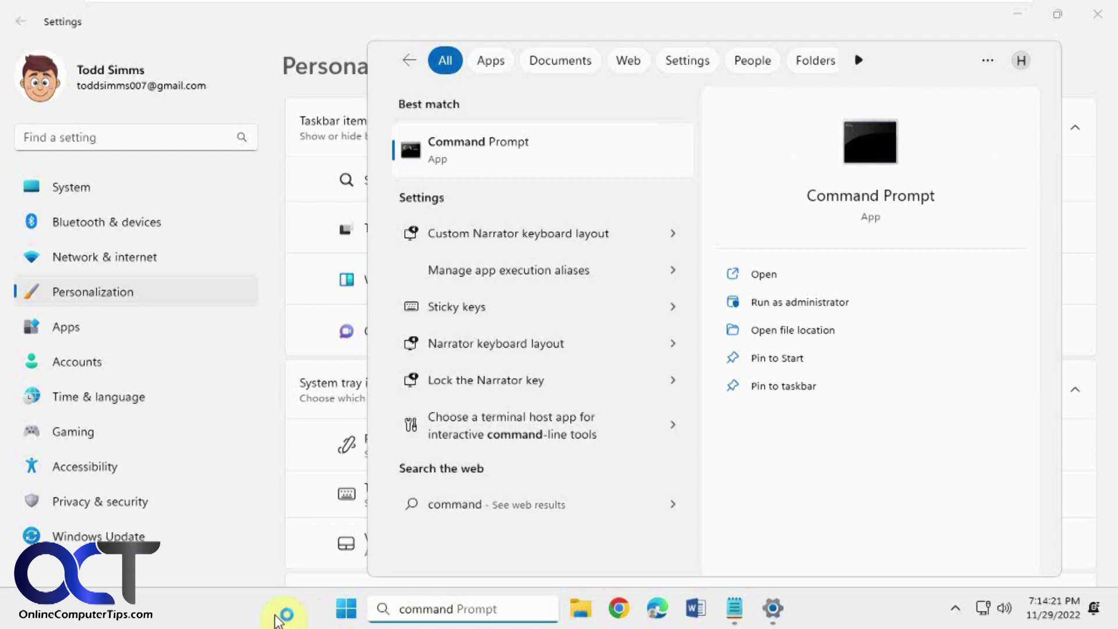
{"action": "key", "text": "Return"}
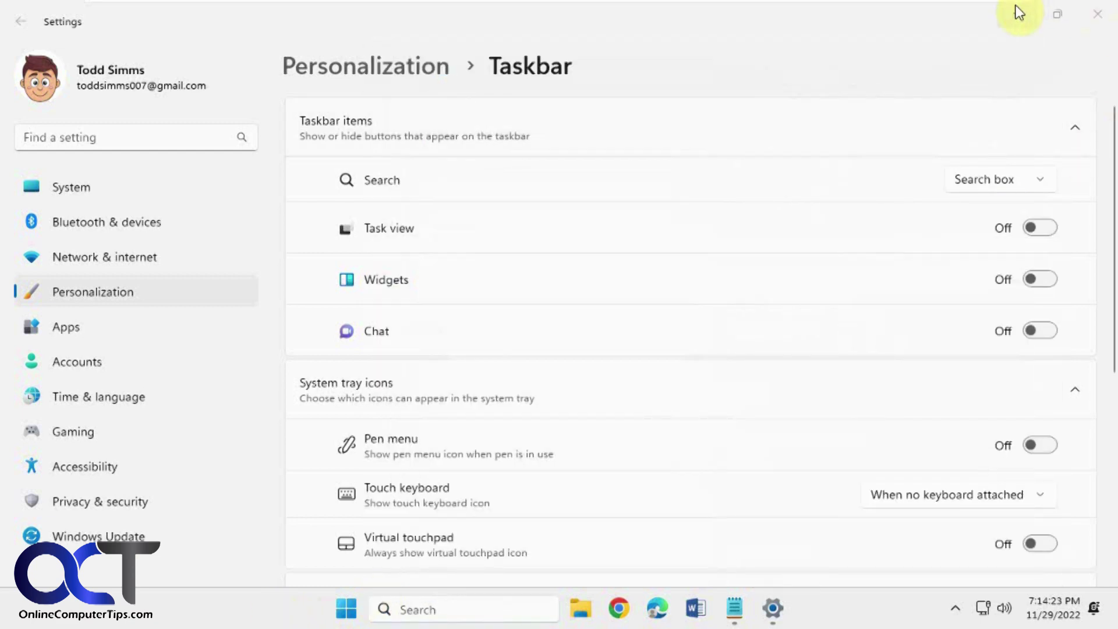
- Minimize Settings and show Search Icon.txt with the vivetool enable and disable commands
{"action": "left_click", "coordinate": [1019, 16]}
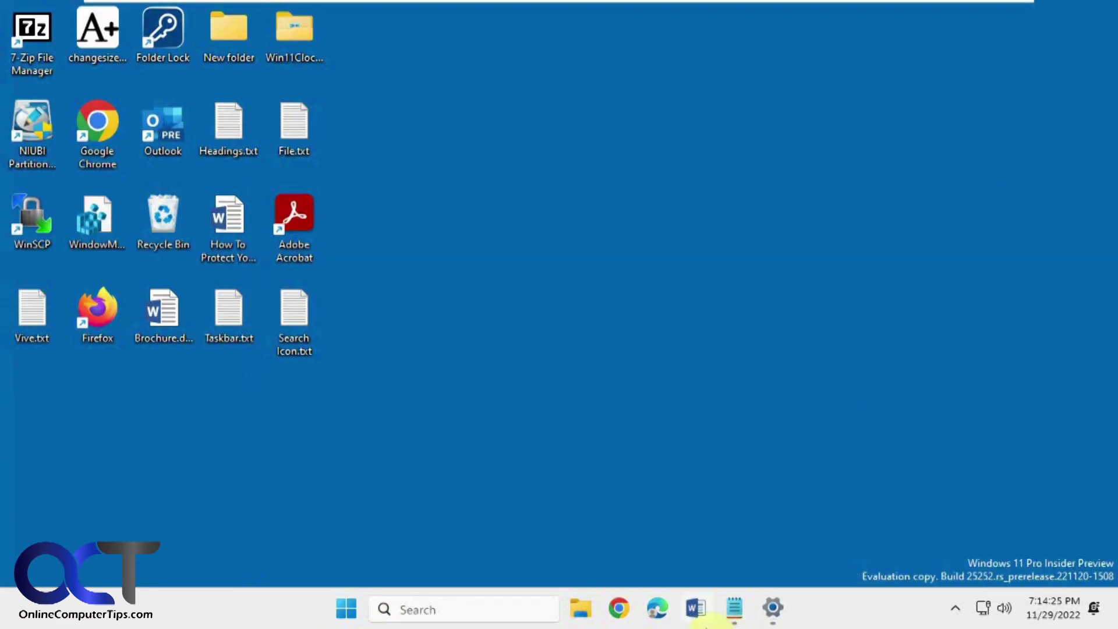
{"action": "left_click", "coordinate": [734, 608]}
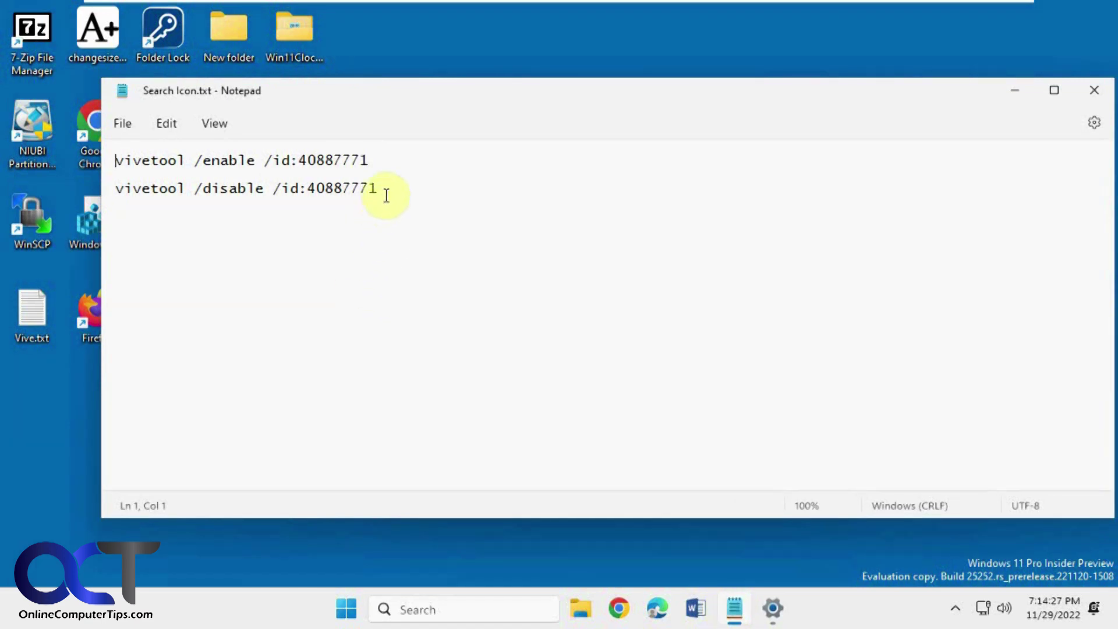
{"action": "left_click_drag", "start_coordinate": [386, 196], "coordinate": [116, 192]}
{"action": "left_click", "coordinate": [244, 187]}
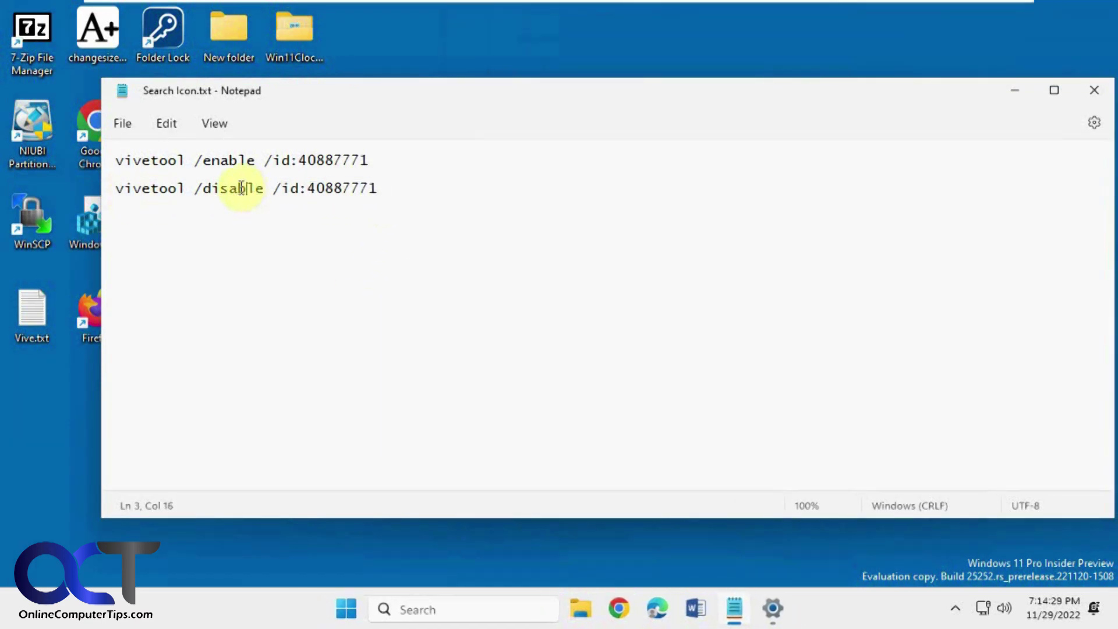